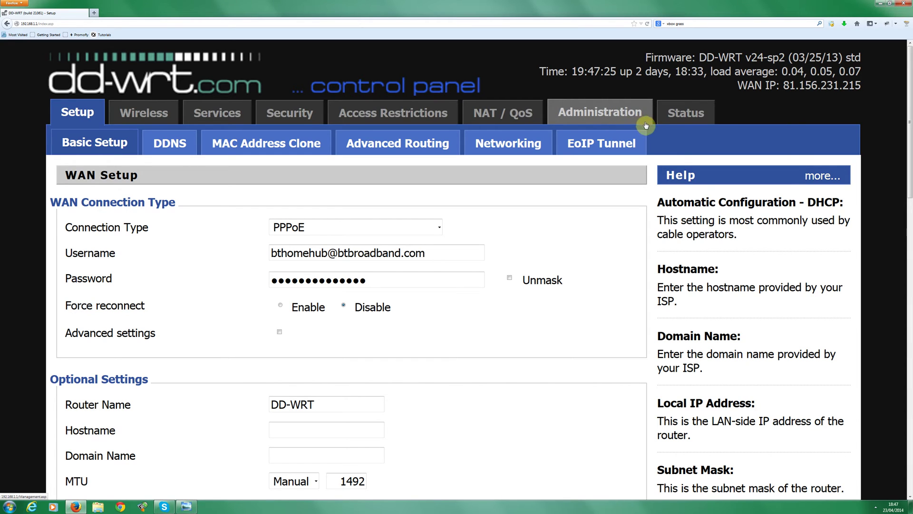
Show the Status LAN page and find the unnamed client's IP ending in .24 among Active Clients
click(685, 120)
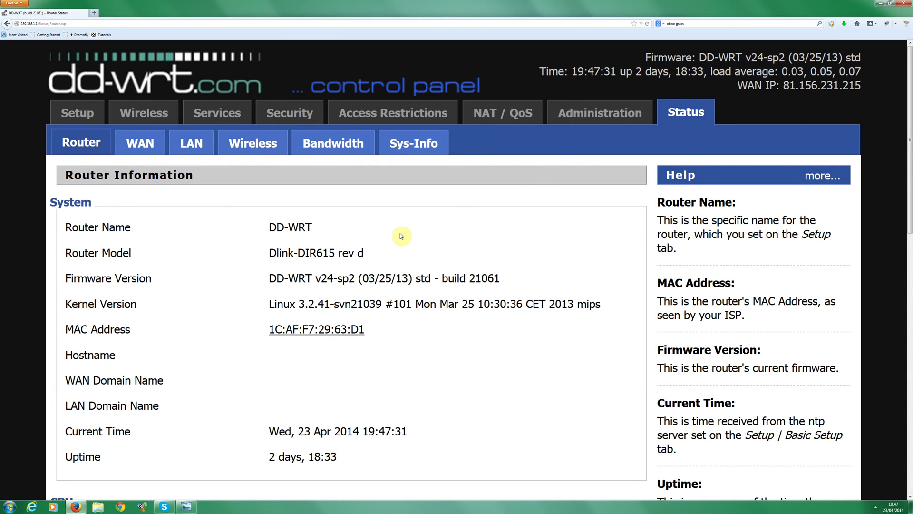
click(192, 142)
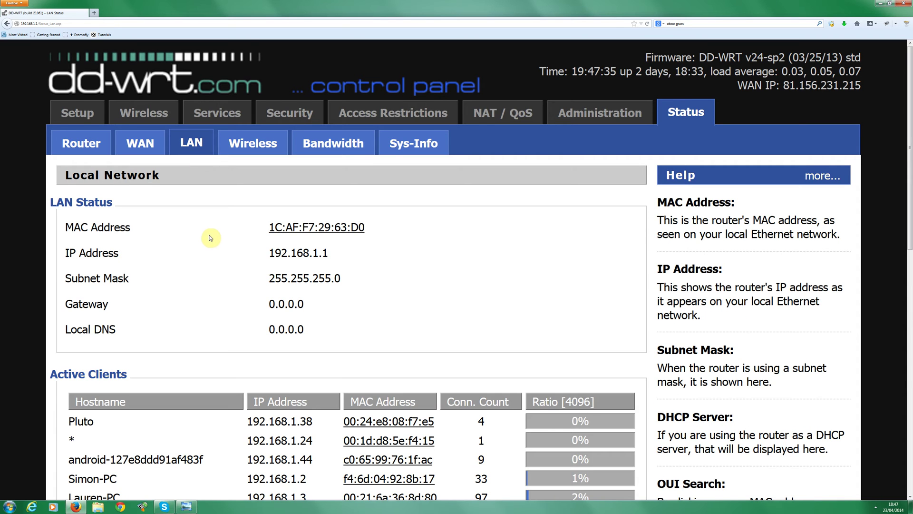
middle_click(216, 235)
scroll(178, 268, down, 1)
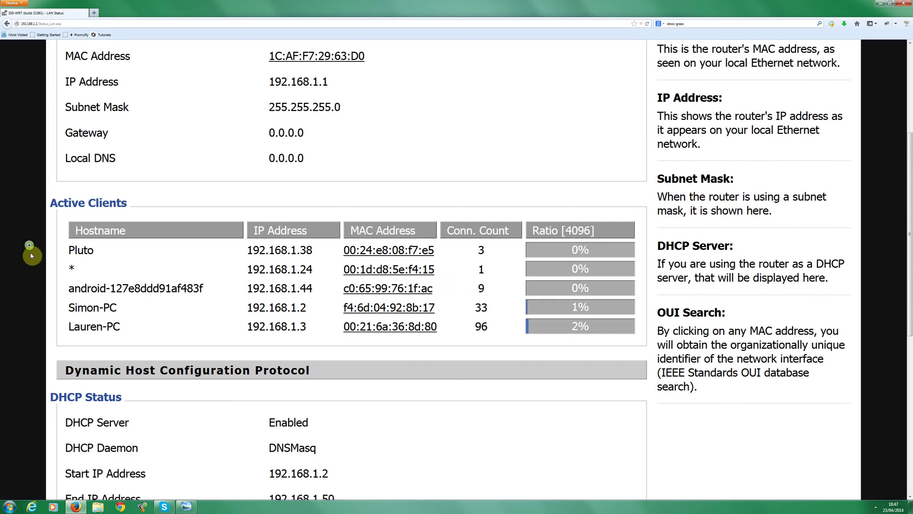
scroll(30, 257, down, 2)
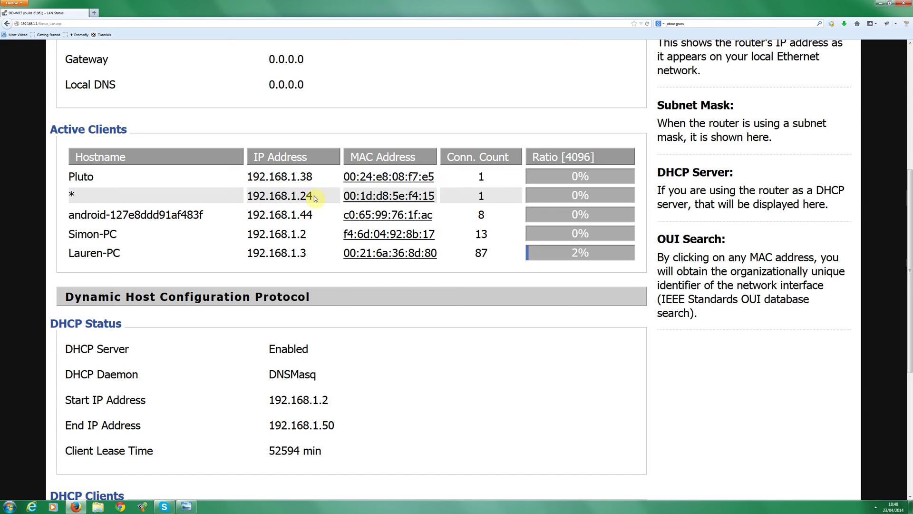
drag(314, 197, 299, 196)
scroll(488, 166, up, 5)
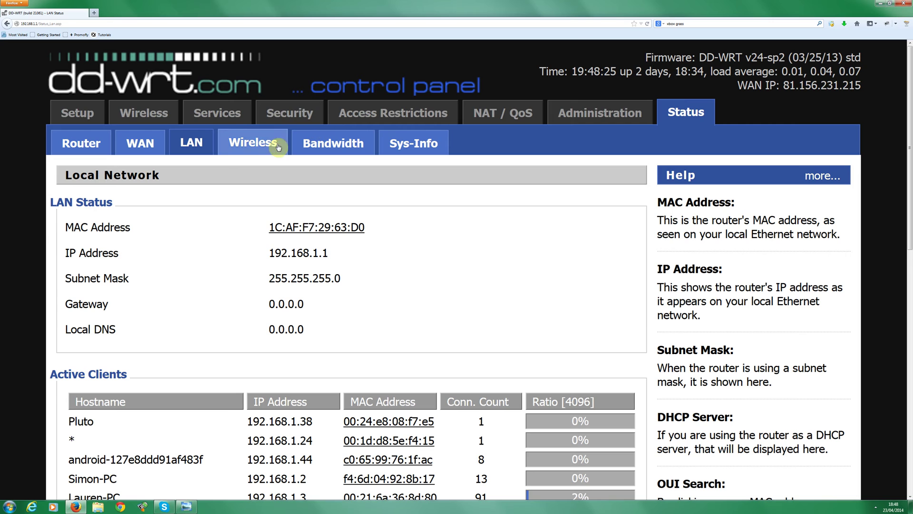
Add four empty rows to the NAT/QoS Port Forwarding table
click(509, 123)
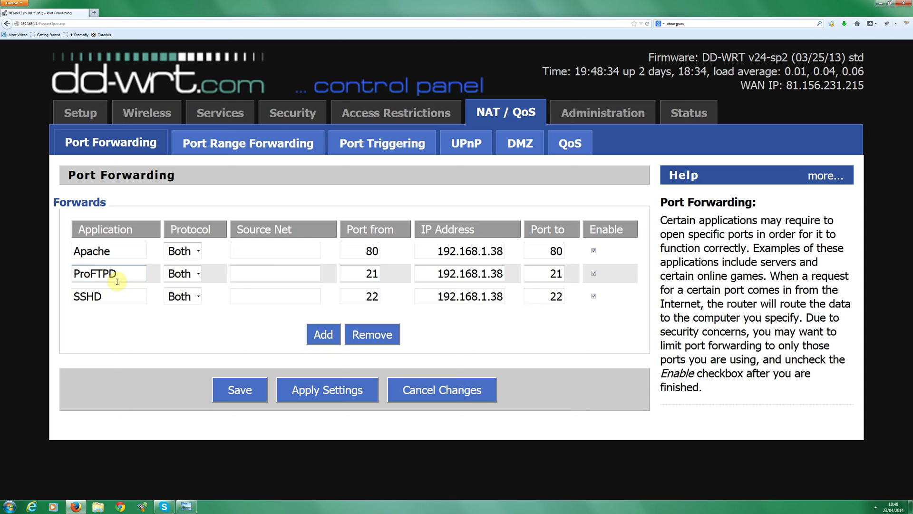
click(316, 334)
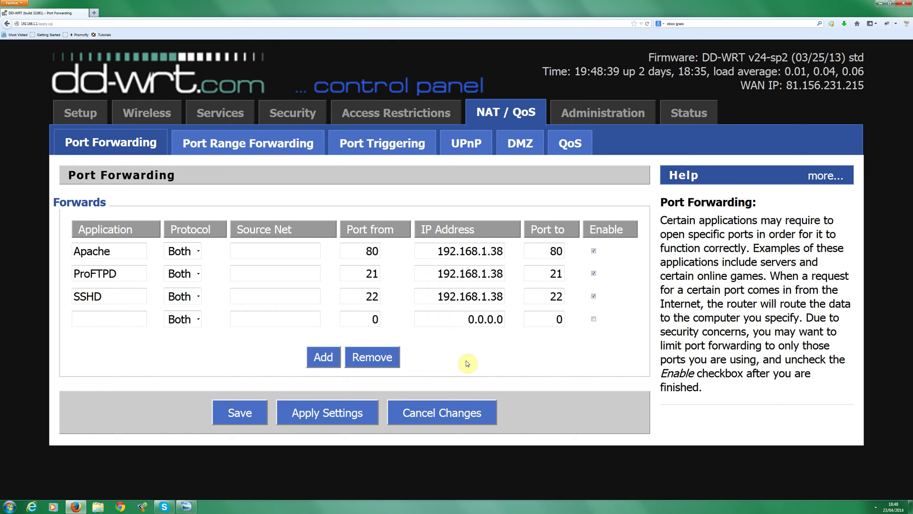
click(320, 355)
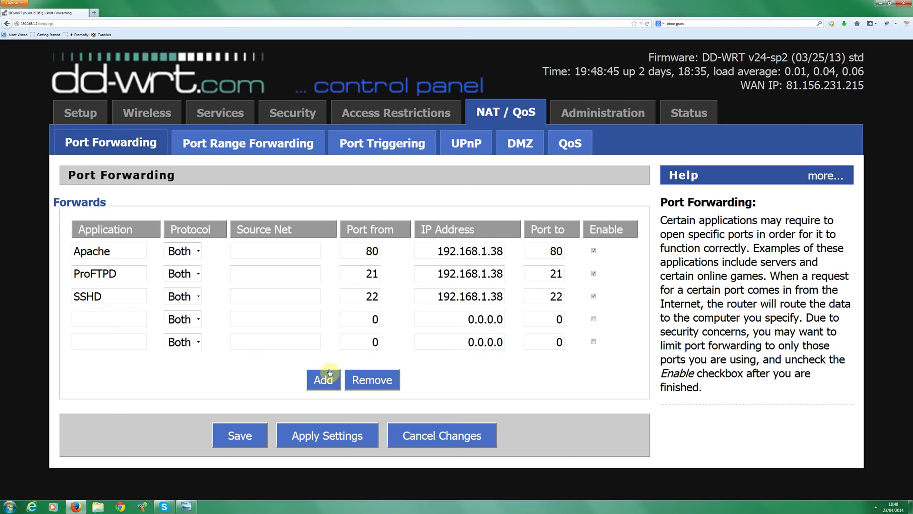
click(322, 378)
click(325, 395)
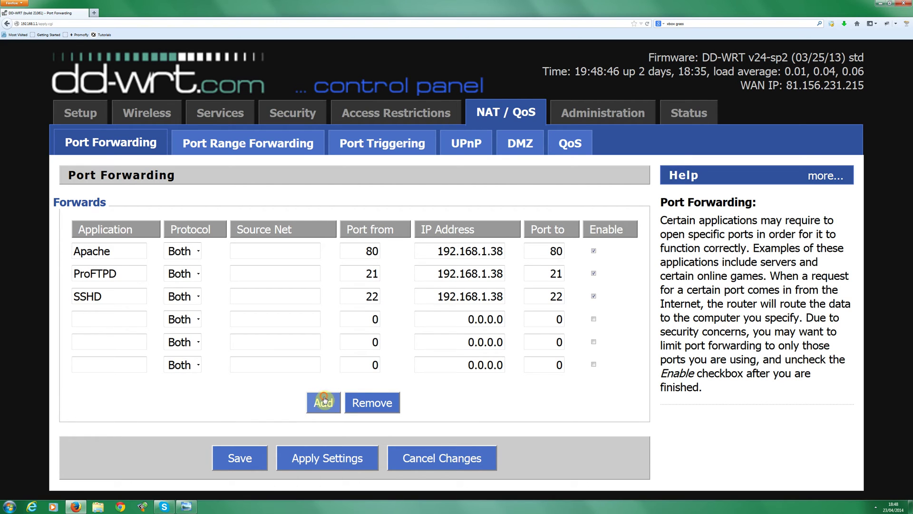
Name the first new rule 'Xbox Live 1' and copy that name into the other three rows
click(89, 322)
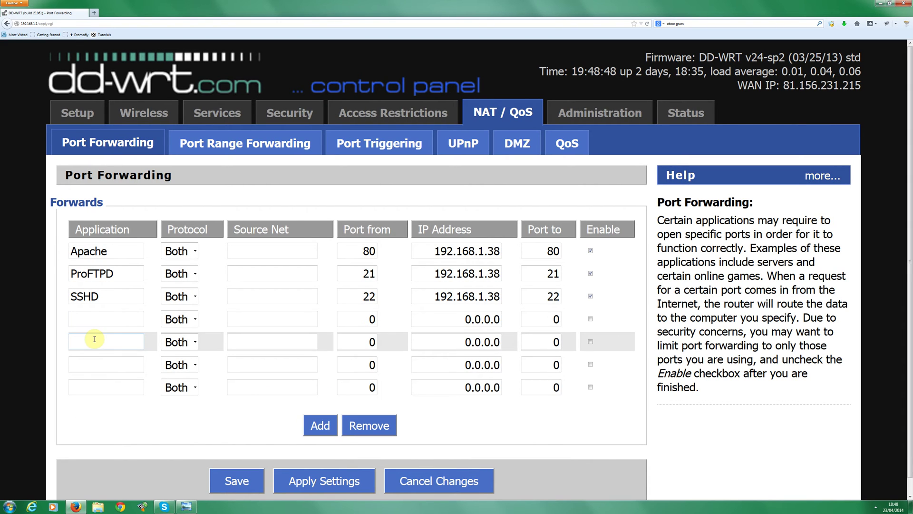
text(Xbox Live 1)
key(ctrl+a)
key(ctrl+c)
click(130, 337)
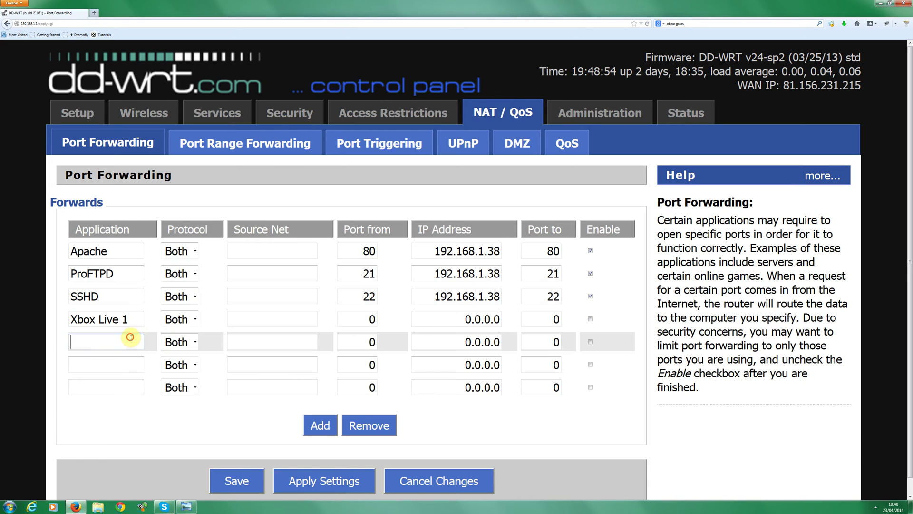
key(ctrl+v)
click(116, 364)
key(ctrl+v)
click(117, 383)
key(ctrl+v)
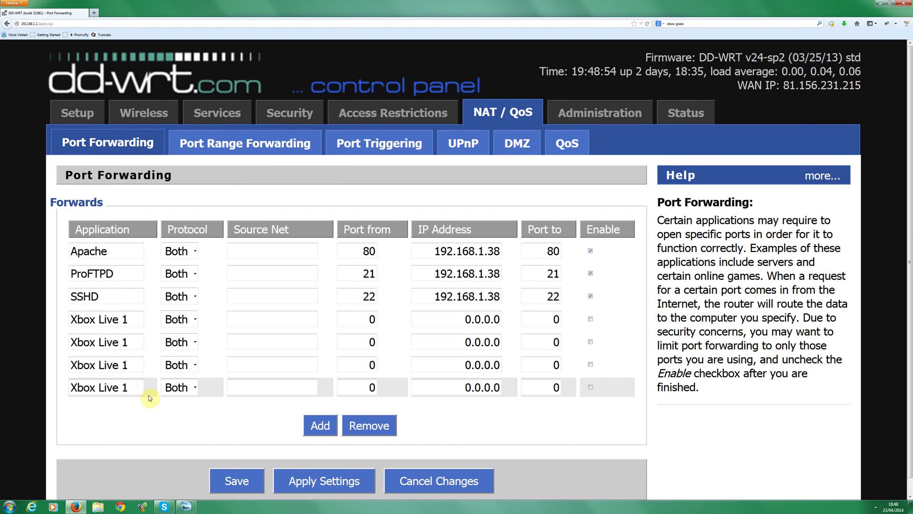
Renumber the copied names to Xbox Live 4, Xbox Live 3 and Xbox Live 2
key(BackSpace)
text(4)
double_click(125, 364)
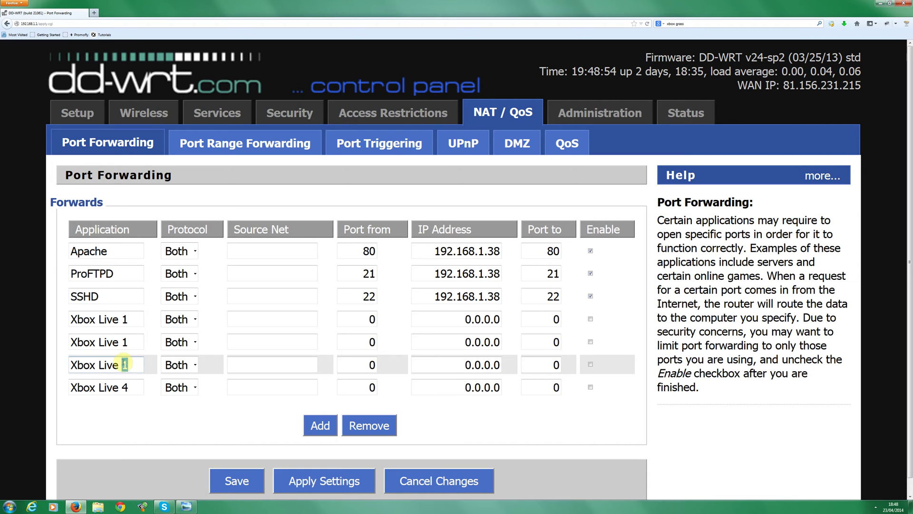
text(3)
double_click(125, 342)
text(2)
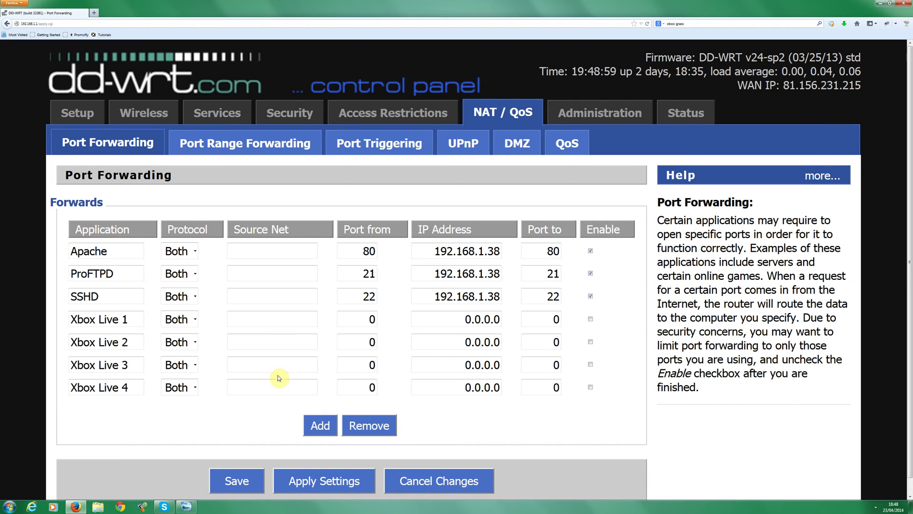
double_click(372, 318)
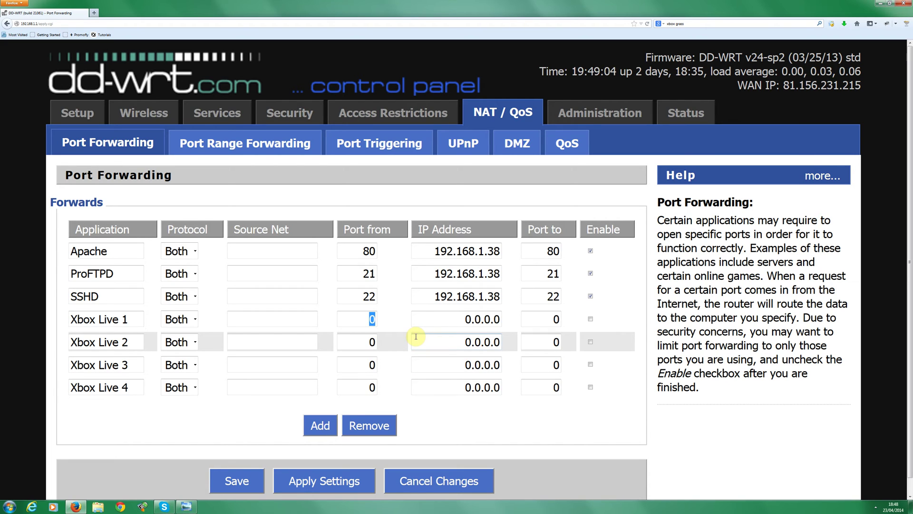
Give Xbox Live 1 Port from 88, UDP protocol and IP address 192.168.1.24
text(88)
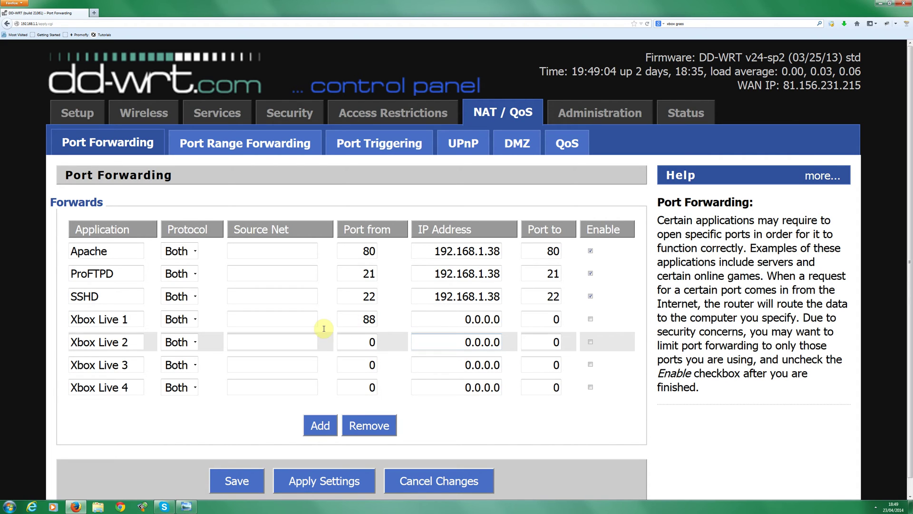
click(192, 319)
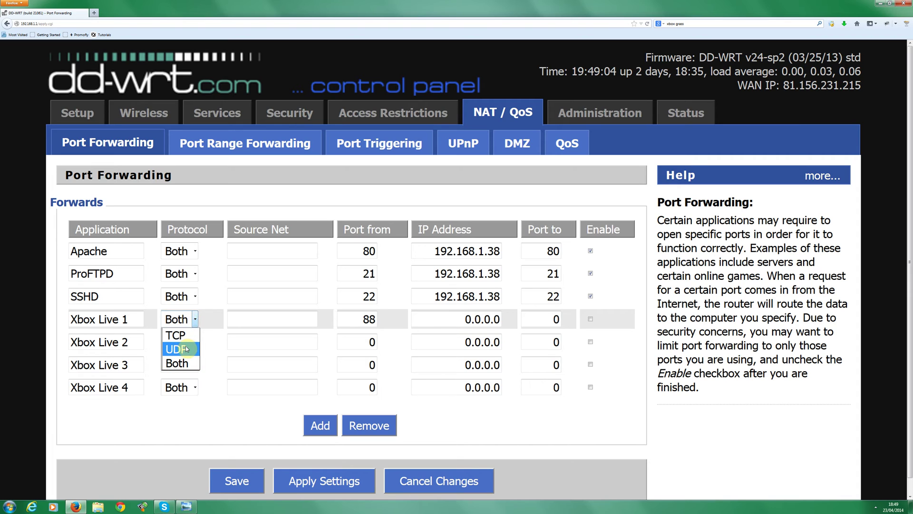
click(185, 349)
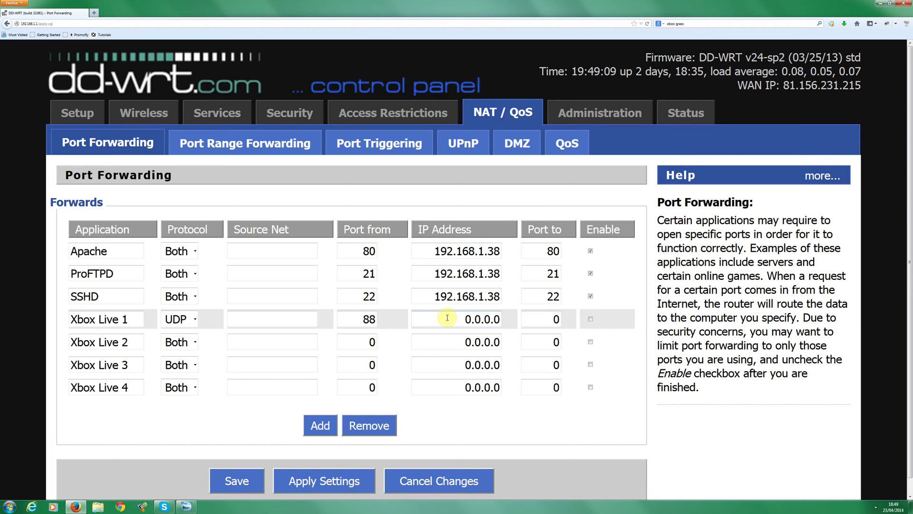
drag(445, 319, 580, 325)
text(192.168)
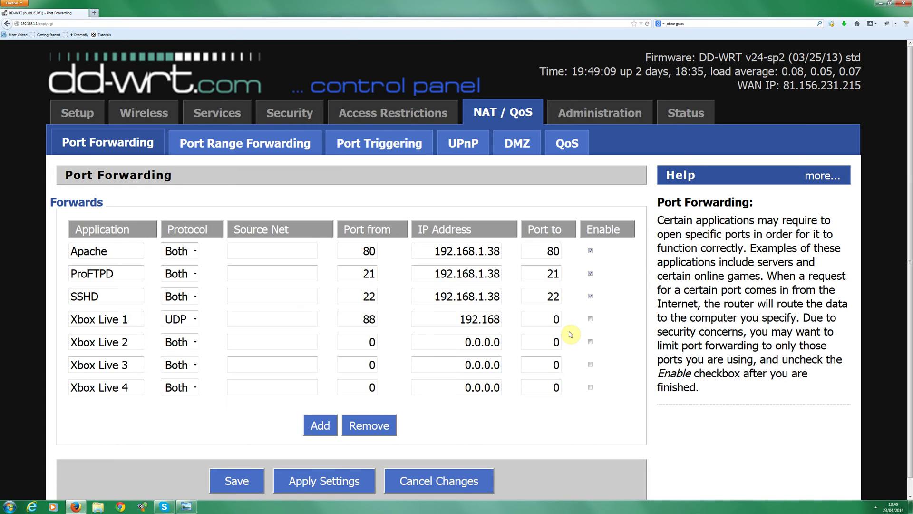
text(.1.12)
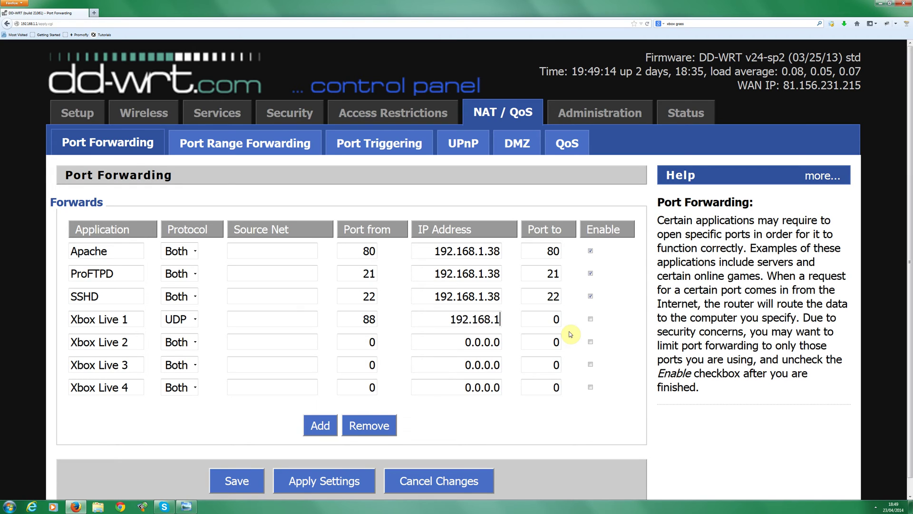
key(BackSpace)
key(BackSpace)
text(24)
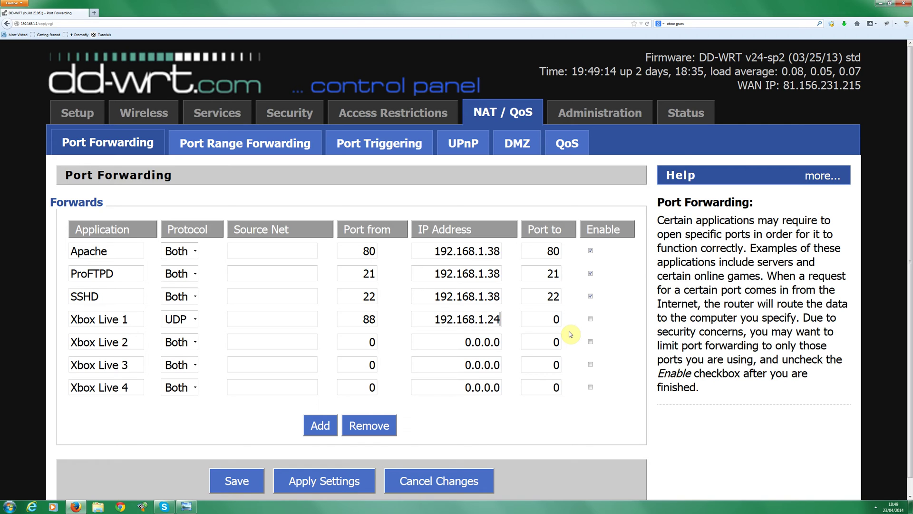
drag(432, 314, 502, 318)
key(ctrl+c)
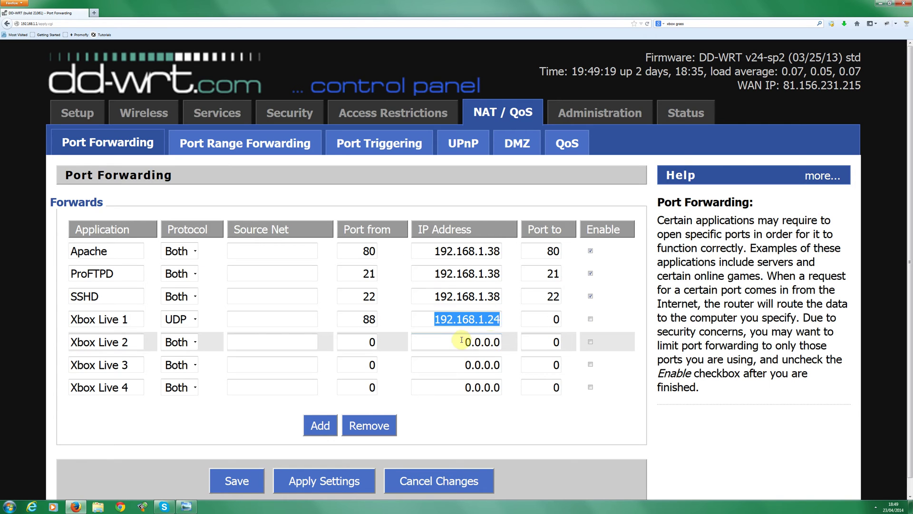
Paste 192.168.1.24 into the IP fields of Xbox Live 2, 3 and 4
drag(465, 342, 505, 347)
key(ctrl+v)
click(452, 362)
drag(453, 362, 502, 365)
key(ctrl+v)
drag(457, 387, 502, 388)
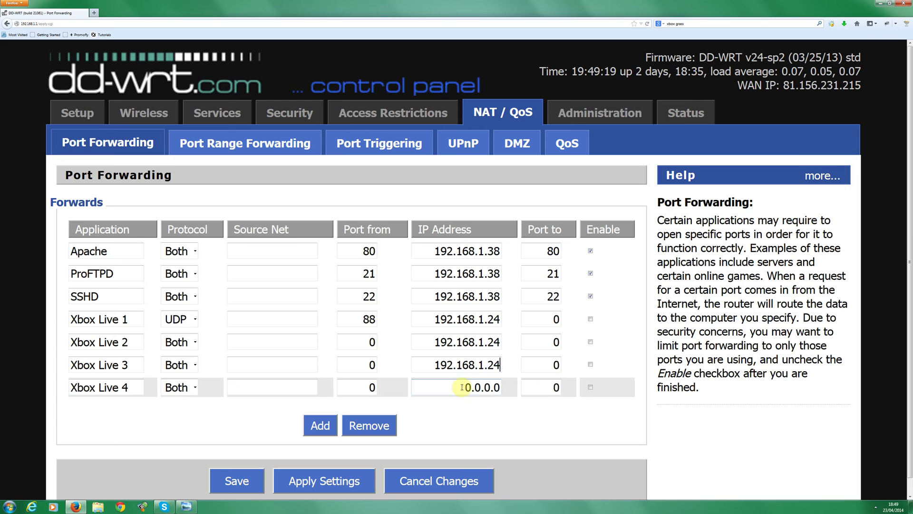
key(ctrl+v)
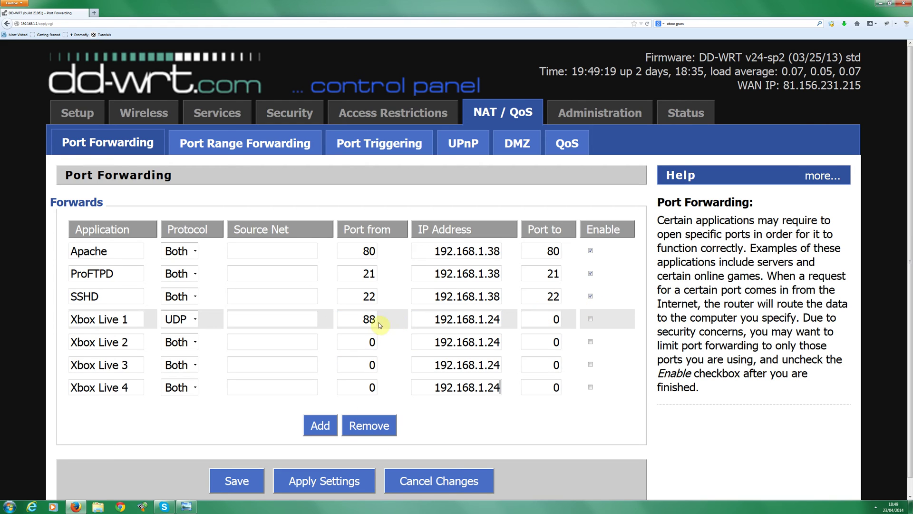
Set Xbox Live 1's Port to 88 and enable the rule
double_click(540, 322)
text(88)
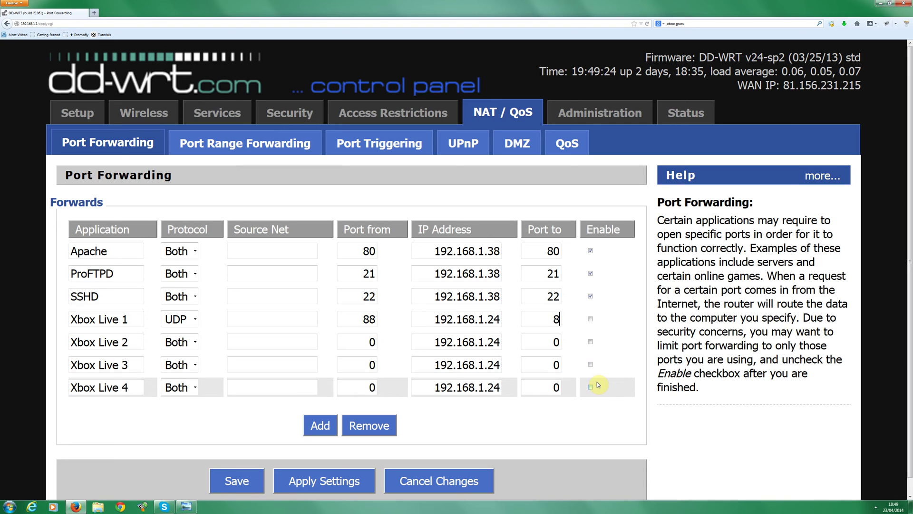
click(590, 319)
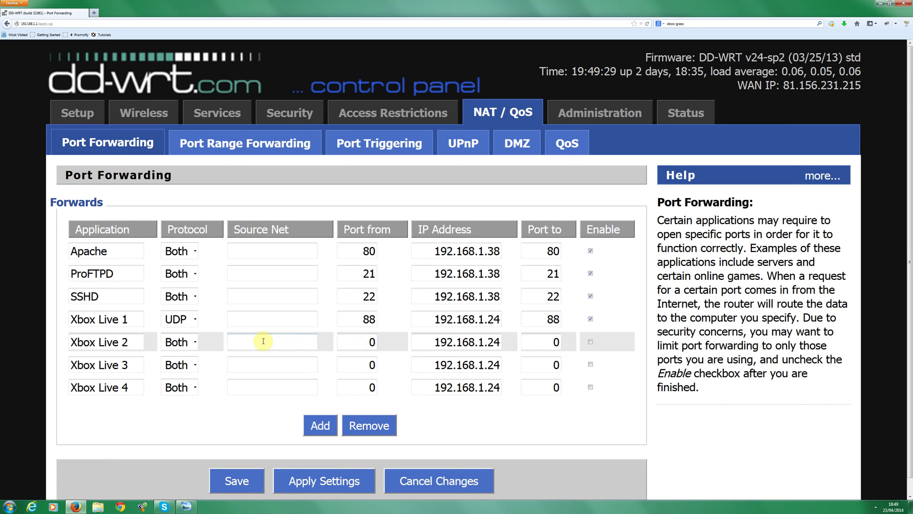
Give Xbox Live 2 protocol Both with Port from 80 and Port to 80, and tick Enable
click(191, 342)
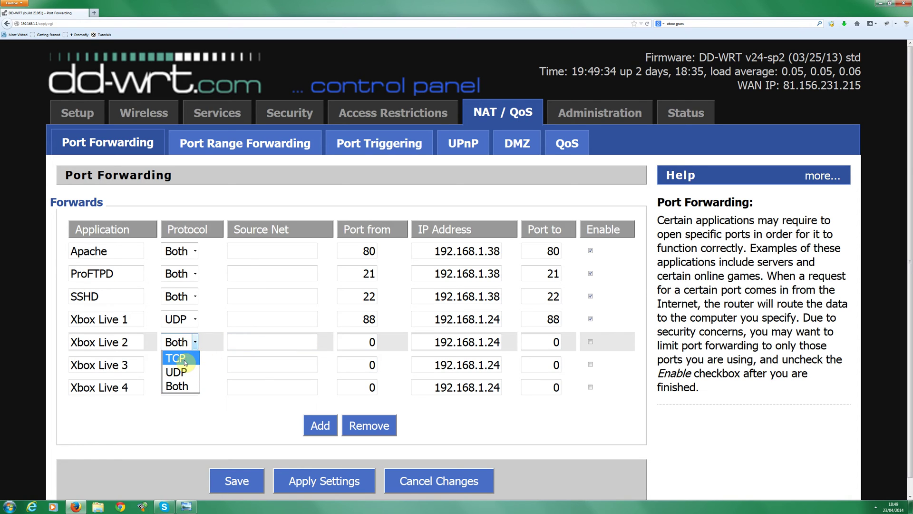
click(185, 363)
key(Tab)
key(Tab)
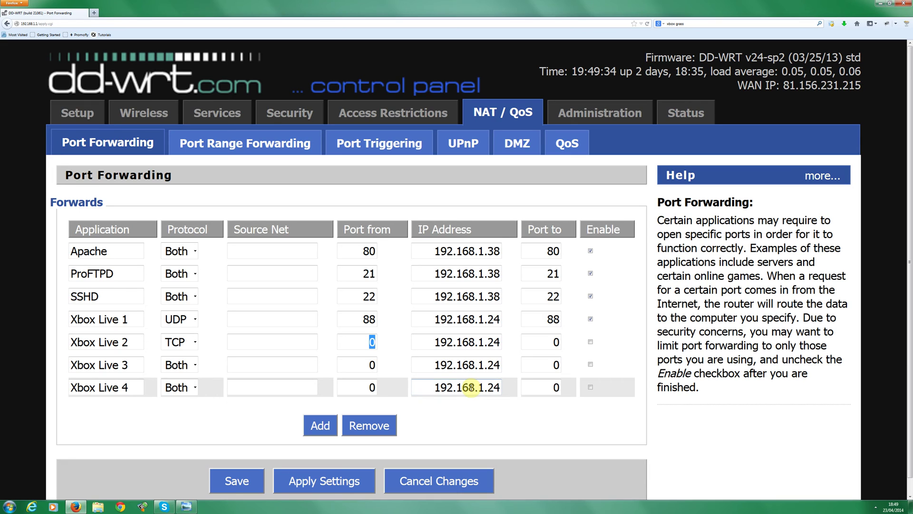
text(80)
click(195, 333)
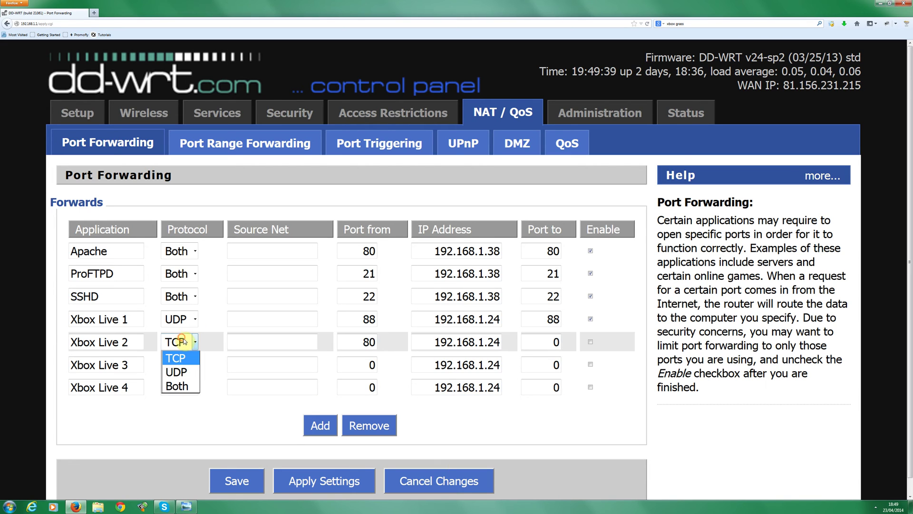
click(178, 383)
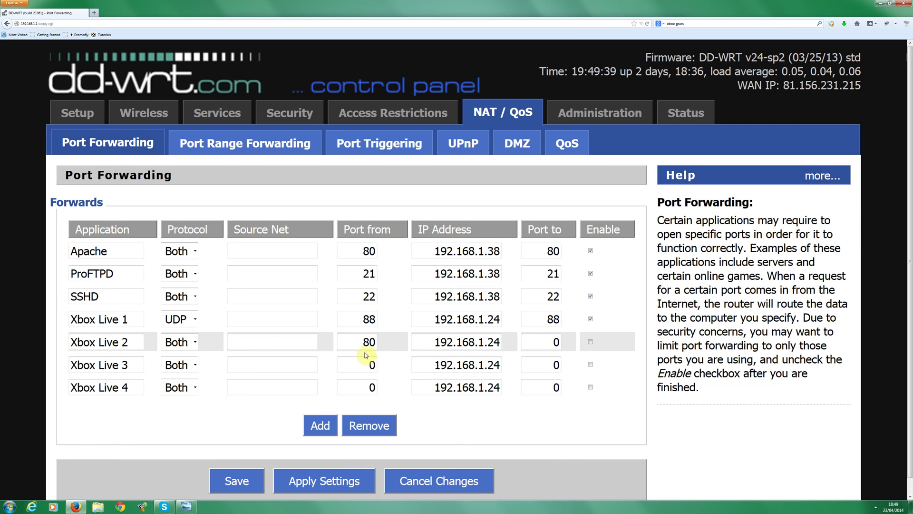
click(548, 338)
double_click(552, 342)
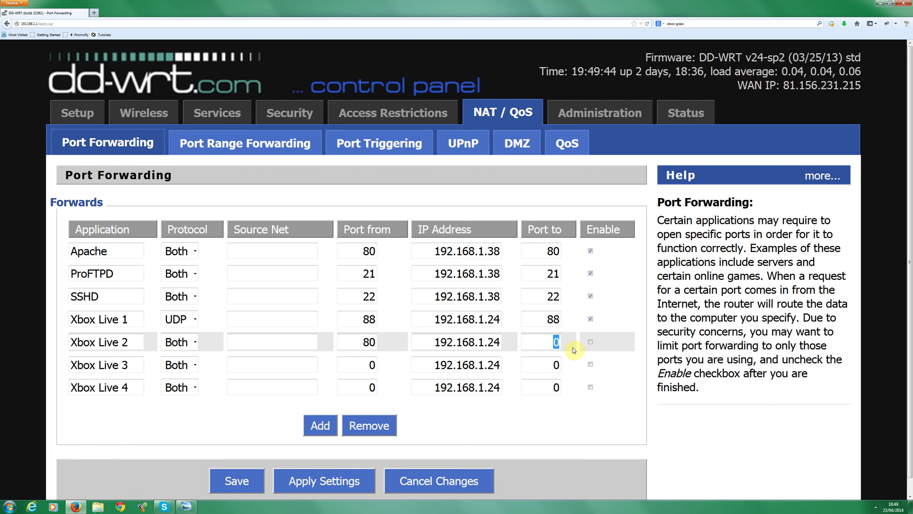
text(80)
click(590, 342)
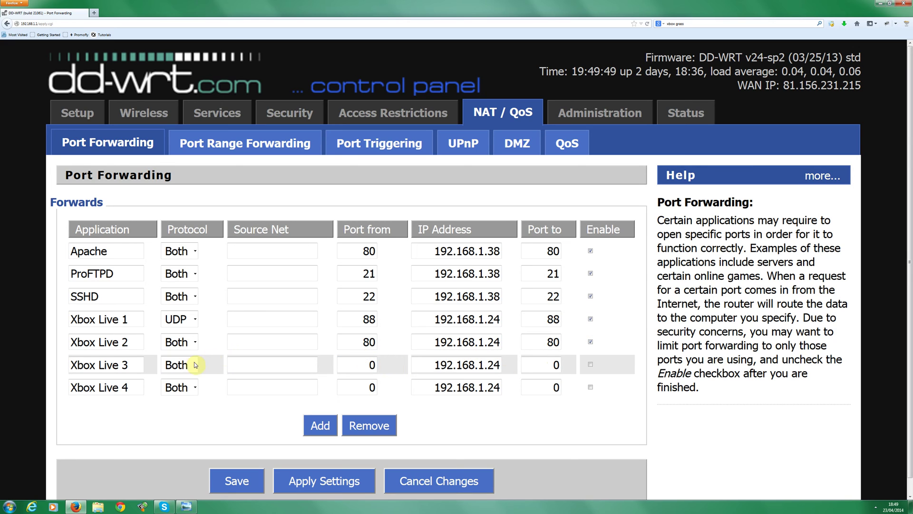
Set Xbox Live 3's ports to 3074 to 3074 and enable the rule
double_click(362, 364)
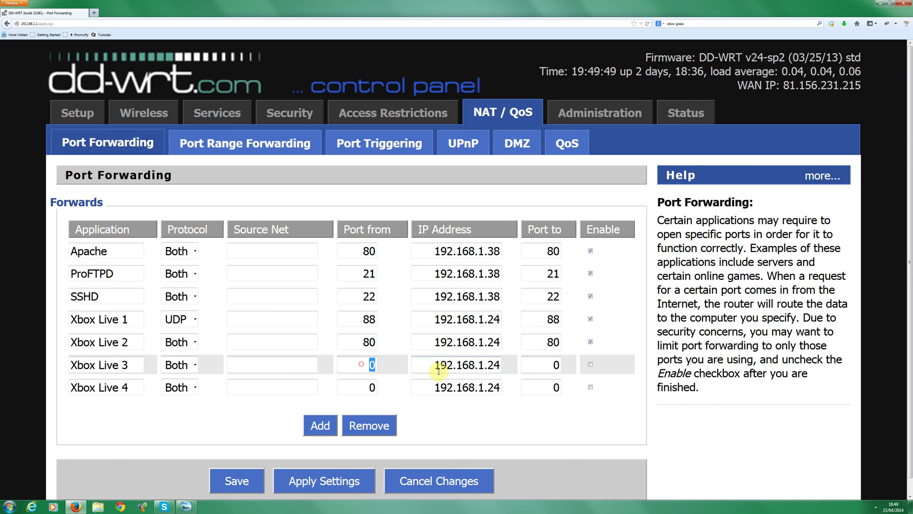
text(3074)
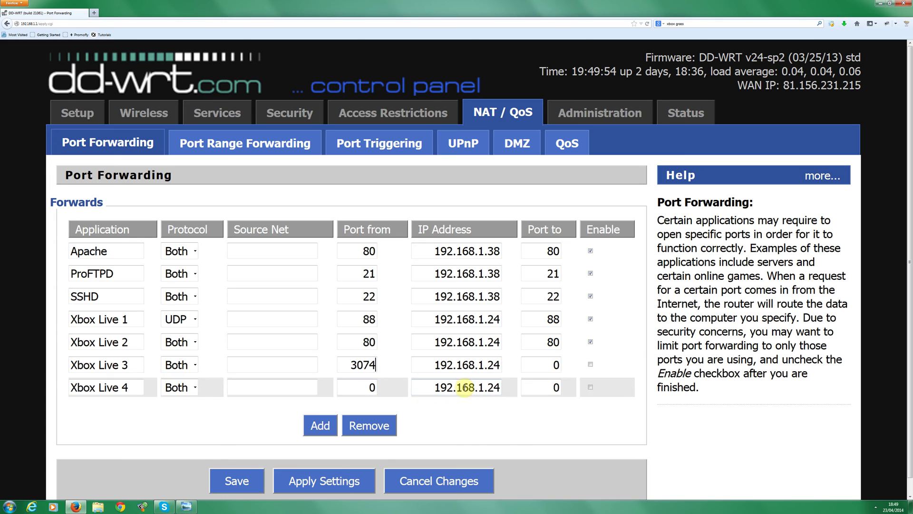
drag(540, 363, 597, 366)
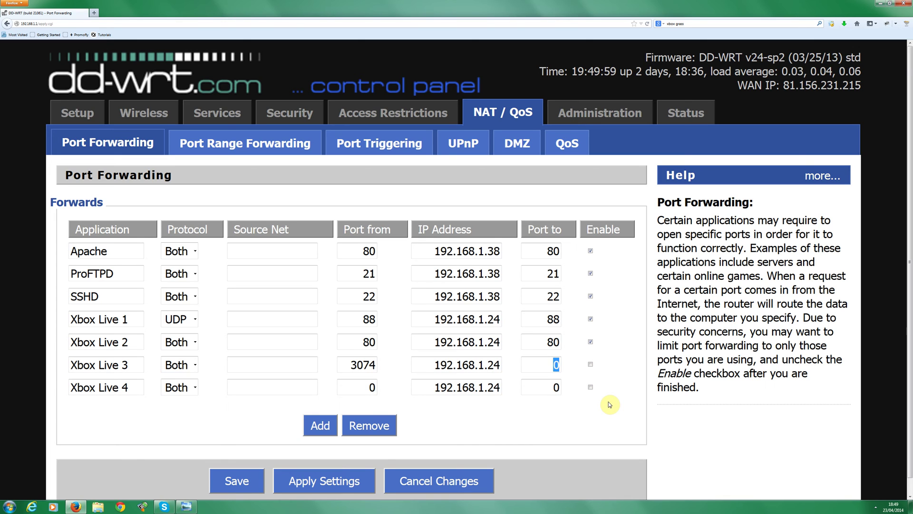
text(3074)
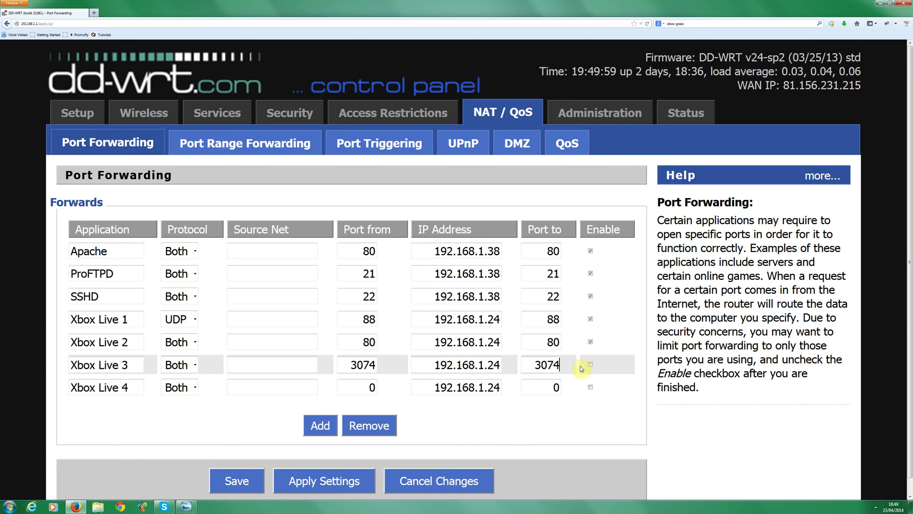
click(591, 364)
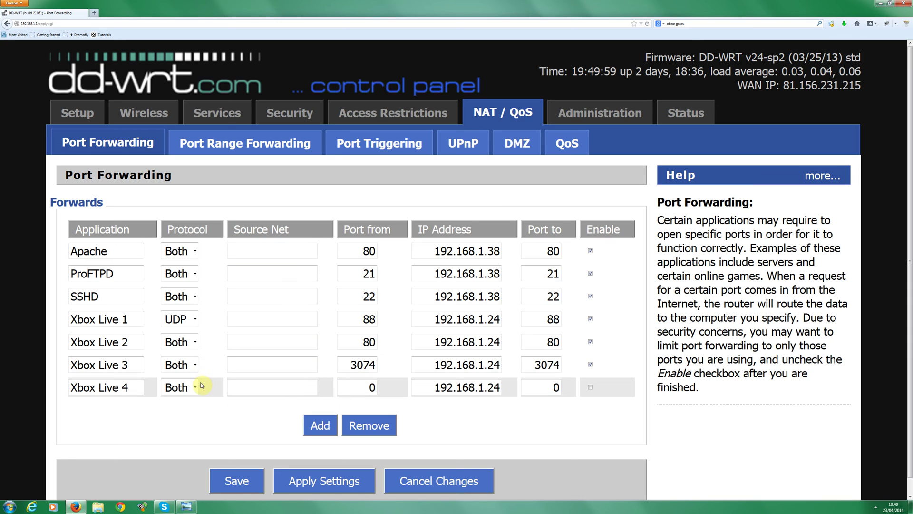
Set Xbox Live 4's Port from and Port to both to 53
double_click(370, 387)
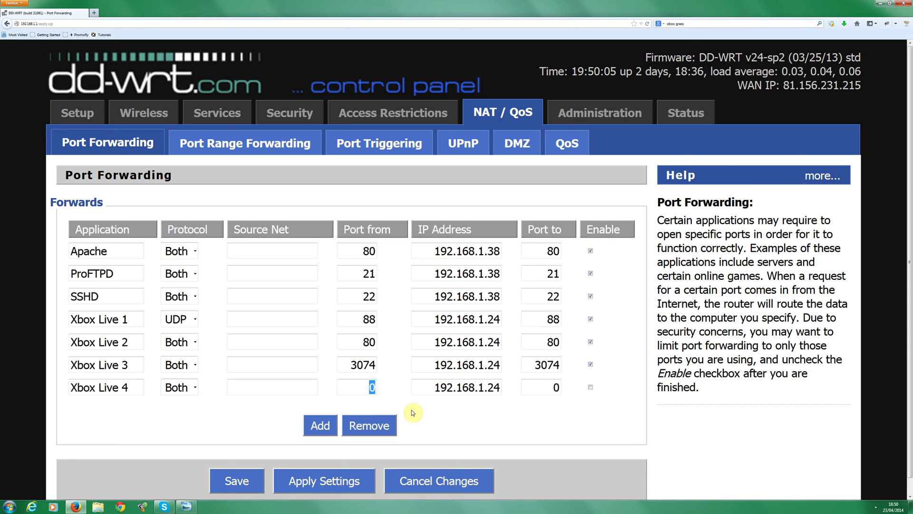
text(53)
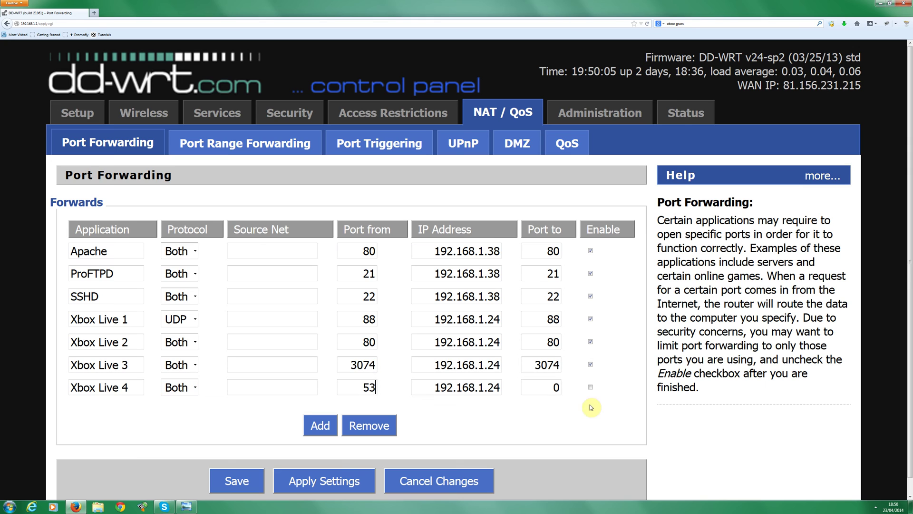
double_click(553, 387)
text(53)
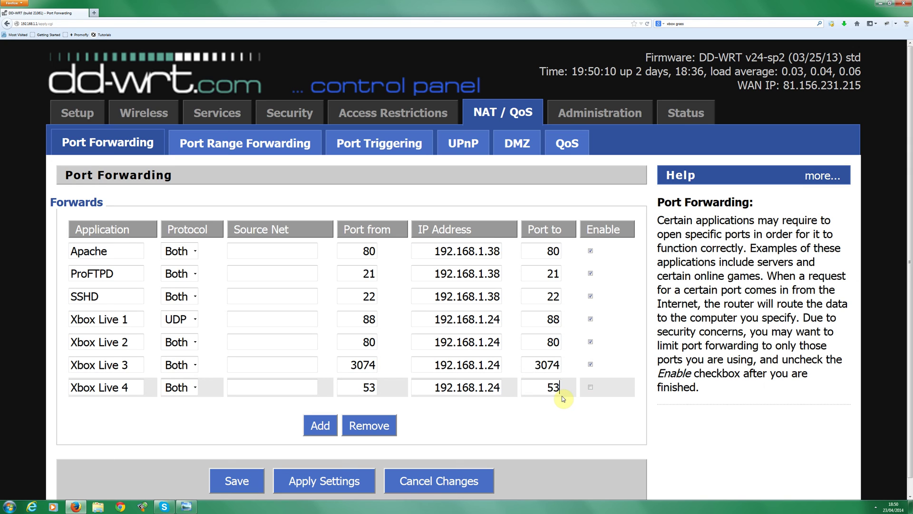
Enable Xbox Live 4, then save the forwarding table and apply the settings to the router
click(590, 387)
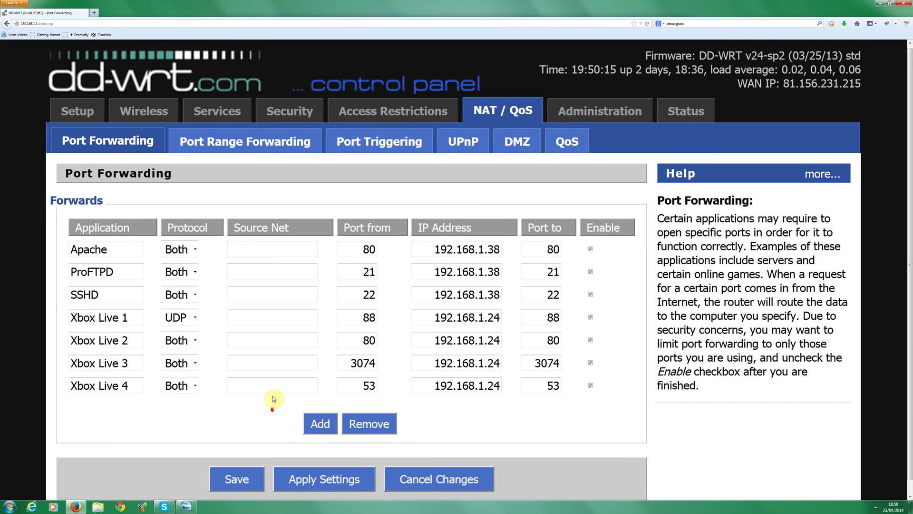
scroll(302, 402, down, 1)
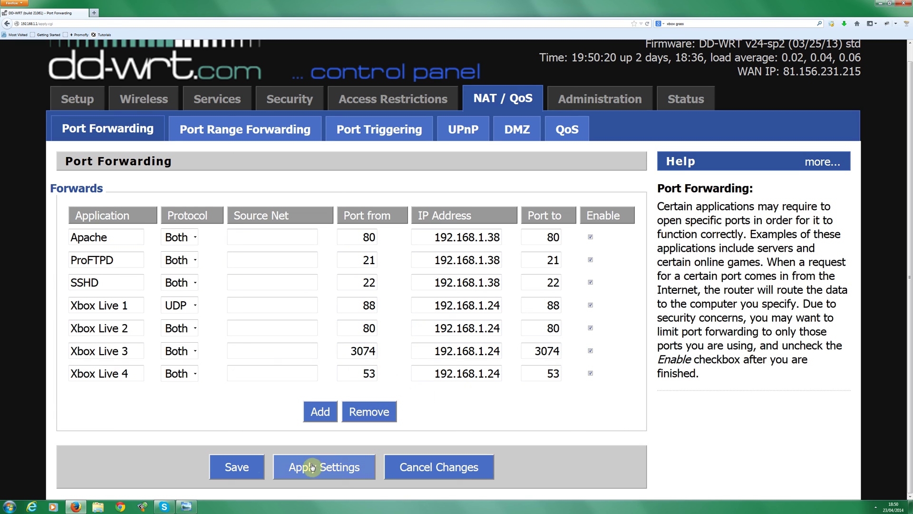
click(242, 467)
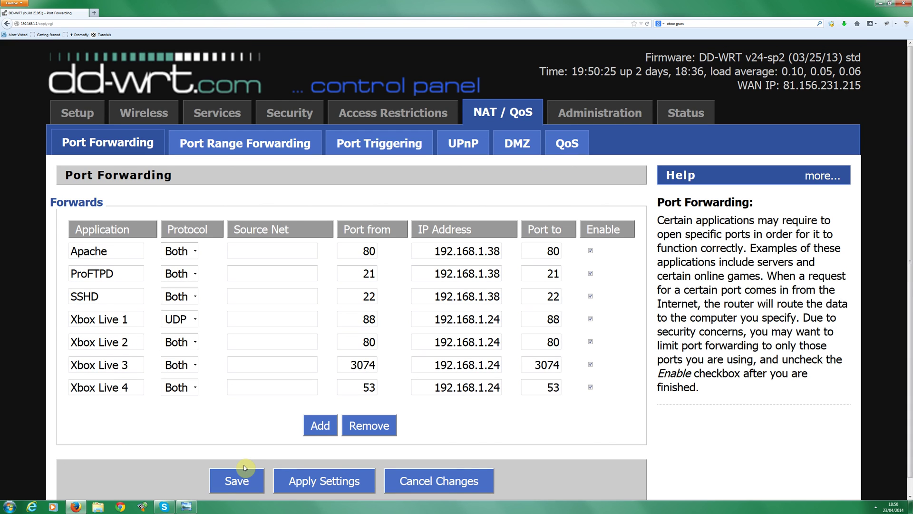
click(328, 484)
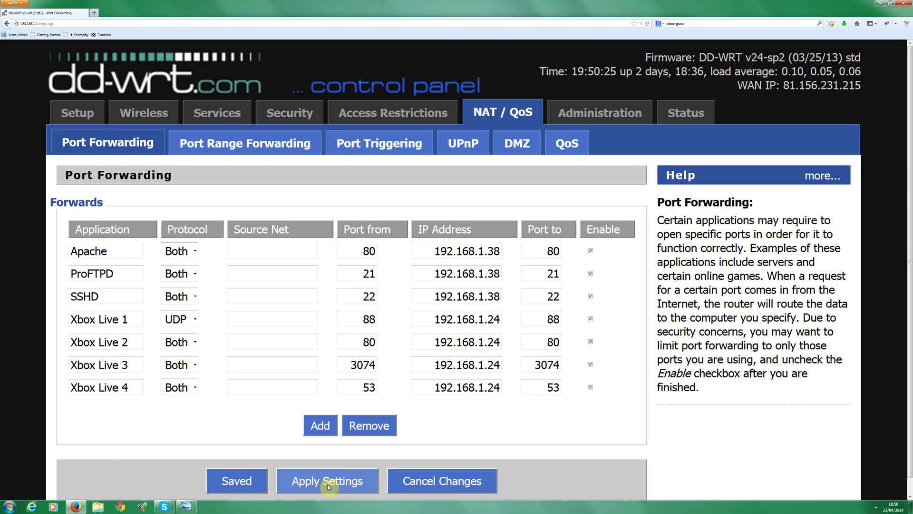